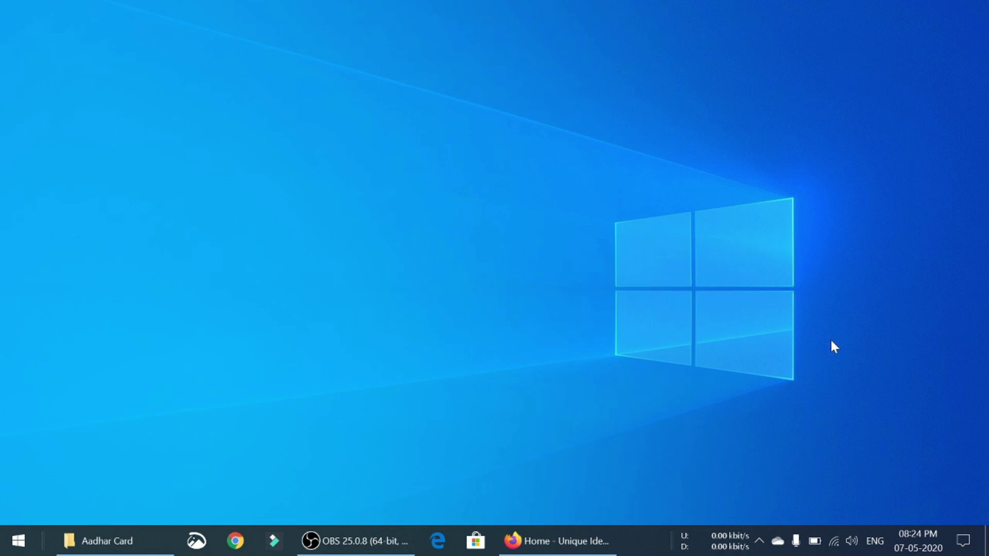
# Step: Reload the UIDAI home page at uidai.gov.in and scroll down to the Get Aadhaar links
pyautogui.click(581, 545)
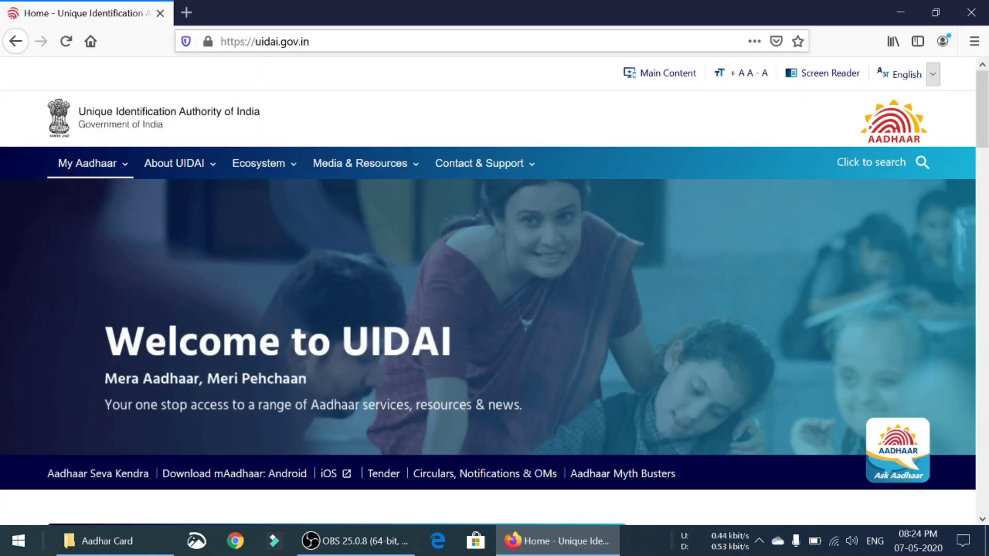
pyautogui.hotkey('ctrl', 'l')
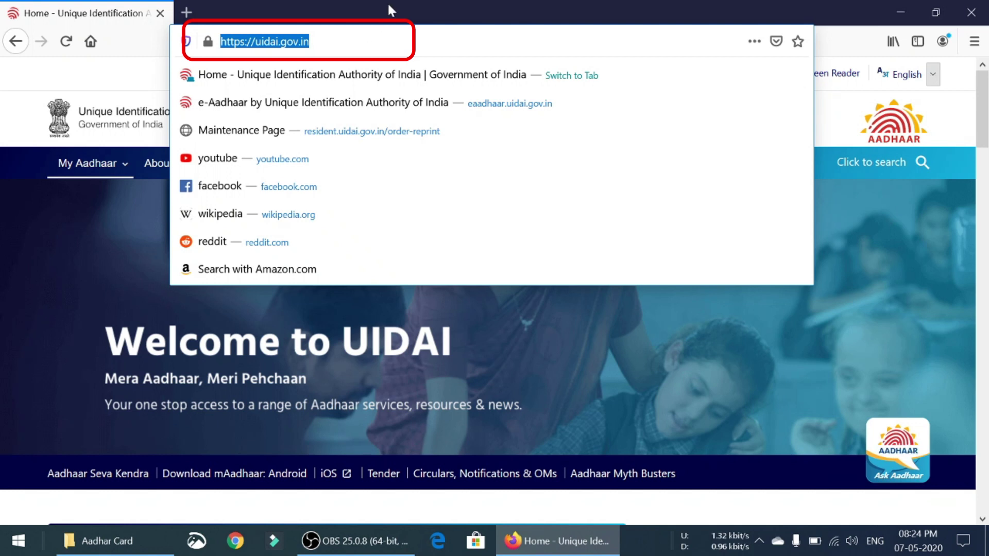
pyautogui.click(390, 39)
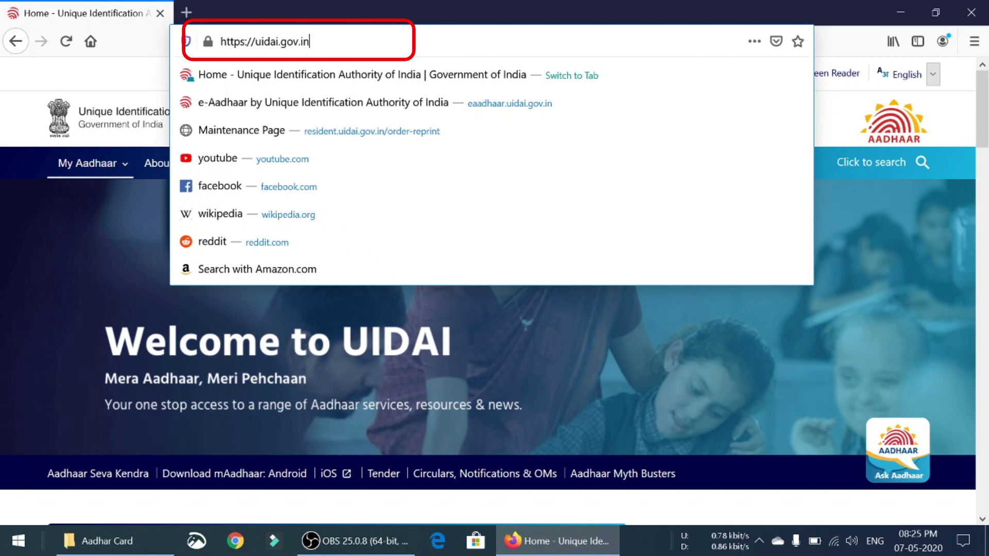
pyautogui.press('Return')
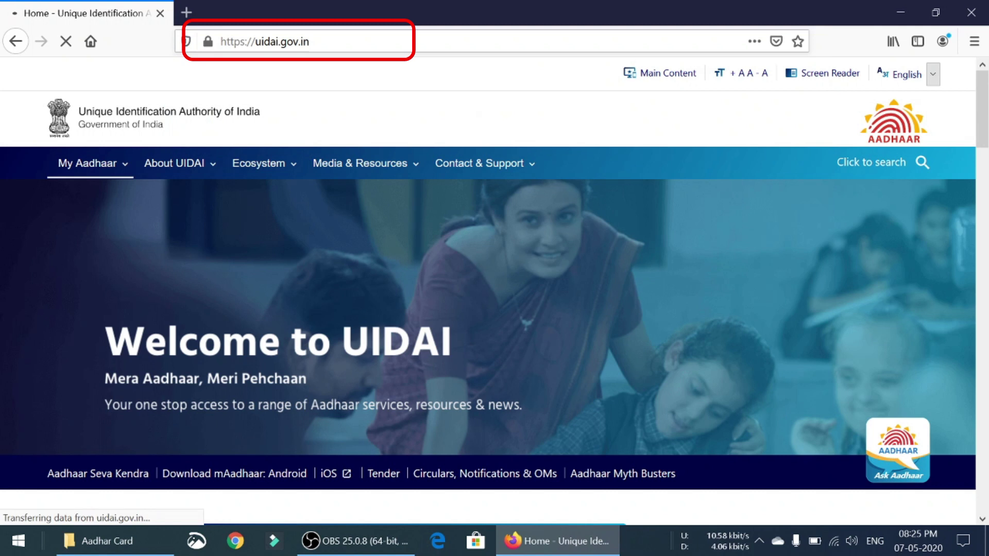
pyautogui.moveTo(260, 164)
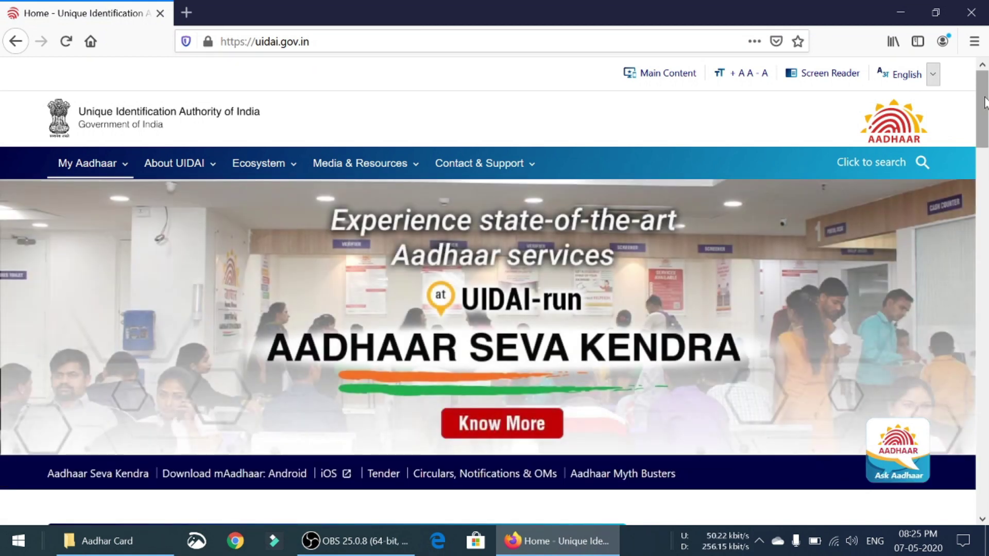
pyautogui.moveTo(985, 101); pyautogui.dragTo(986, 147)
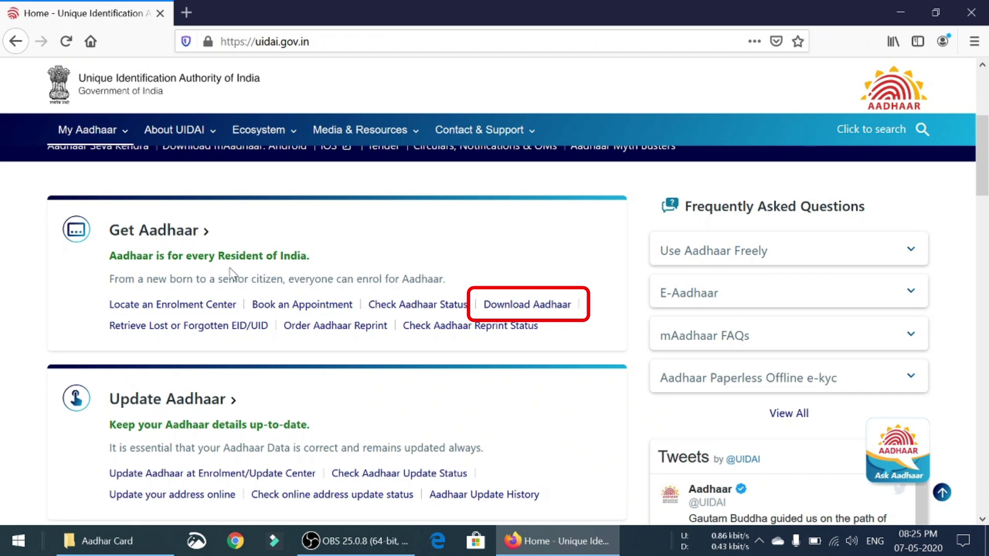
# Step: Open the Download Aadhaar form and place the cursor in the Aadhaar Number field
pyautogui.click(515, 307)
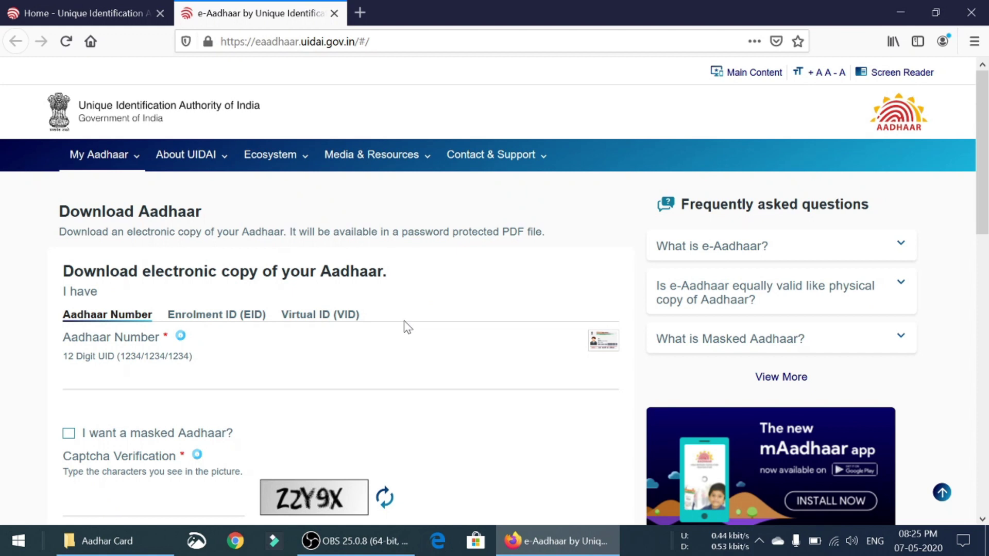
pyautogui.moveTo(984, 192); pyautogui.dragTo(986, 215)
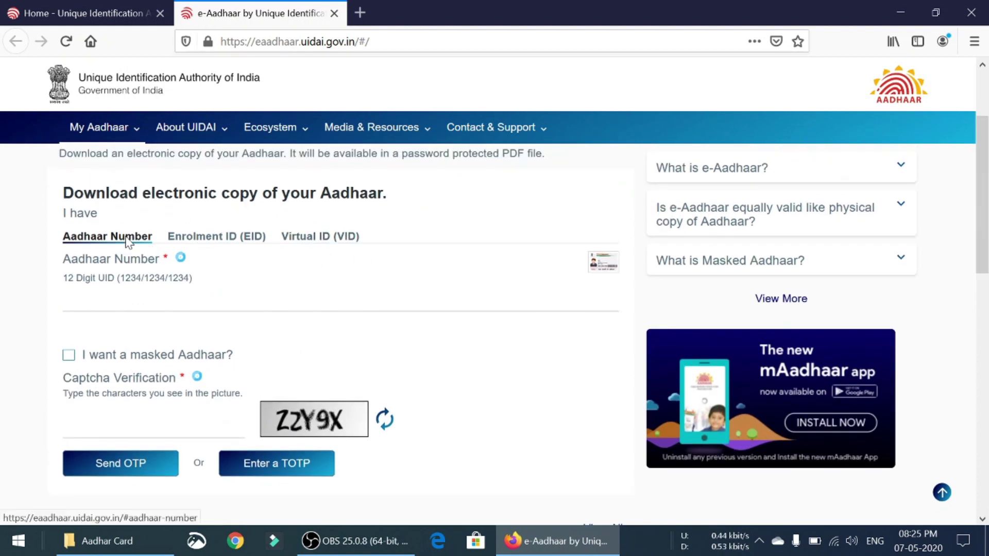
pyautogui.click(64, 299)
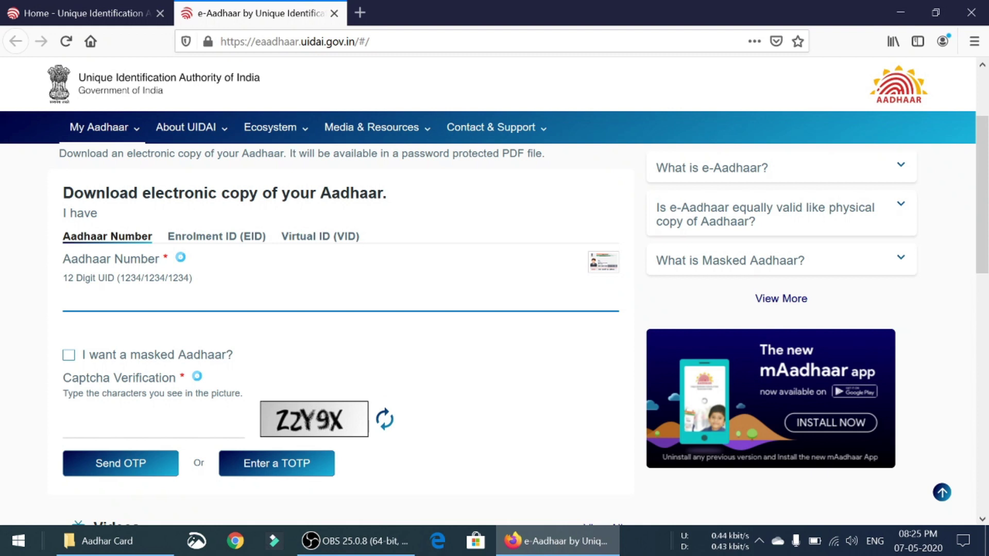
# Step: Try the Enrolment ID (EID) option, then switch the form to Virtual ID (VID)
pyautogui.click(234, 240)
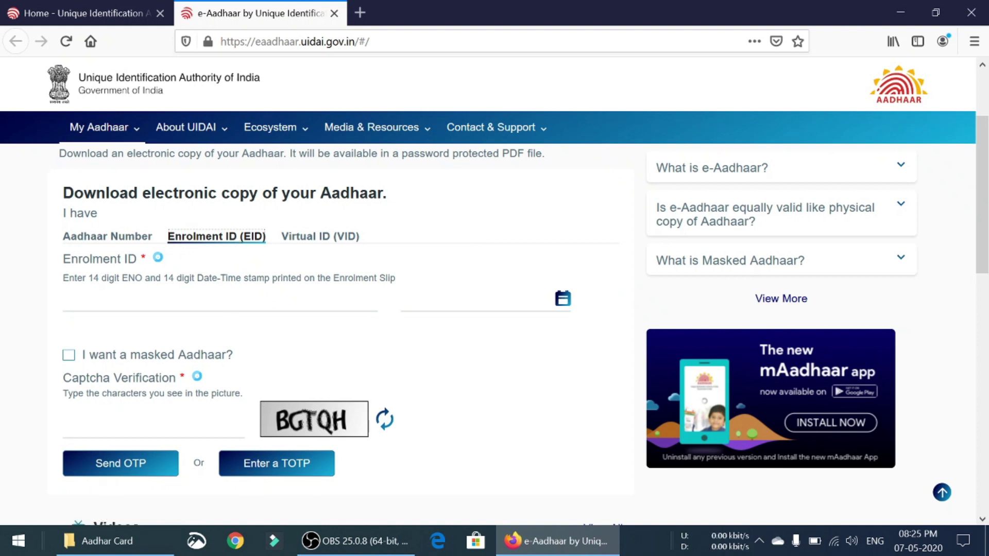
pyautogui.click(206, 302)
pyautogui.click(304, 238)
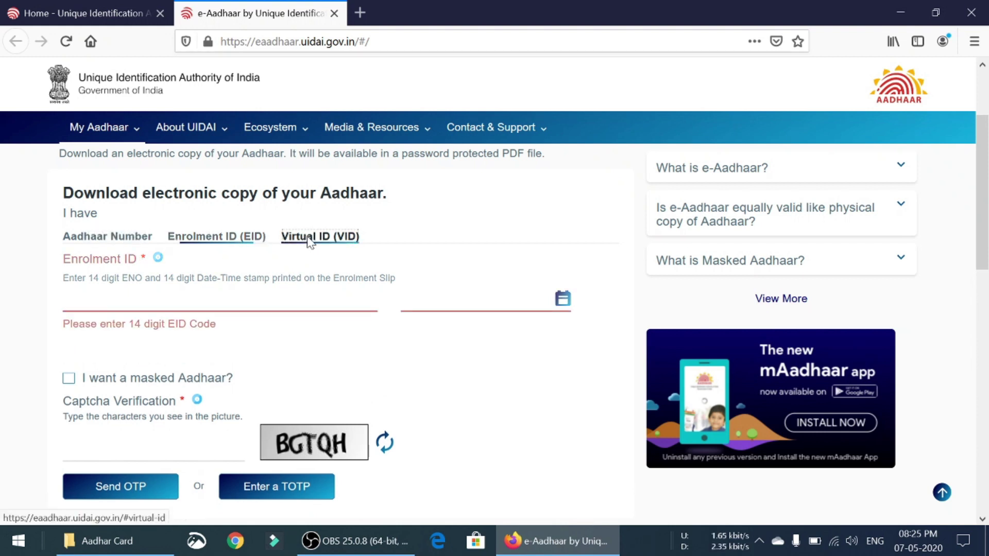
pyautogui.click(67, 299)
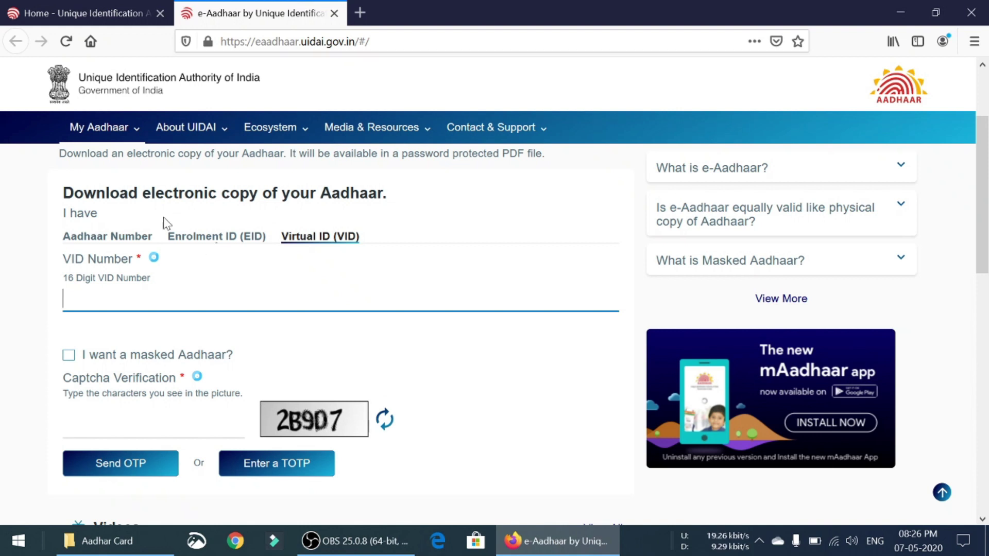
# Step: Switch back to the Aadhaar Number option and type the Aadhaar number
pyautogui.click(129, 236)
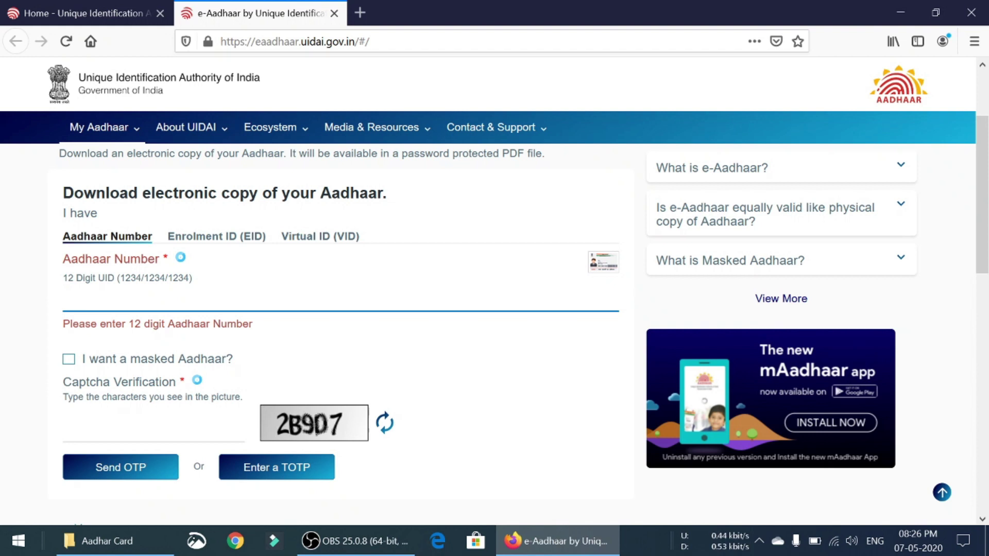
pyautogui.write('123412341234')
pyautogui.write('123412')
pyautogui.write('34123412')
pyautogui.write('3')
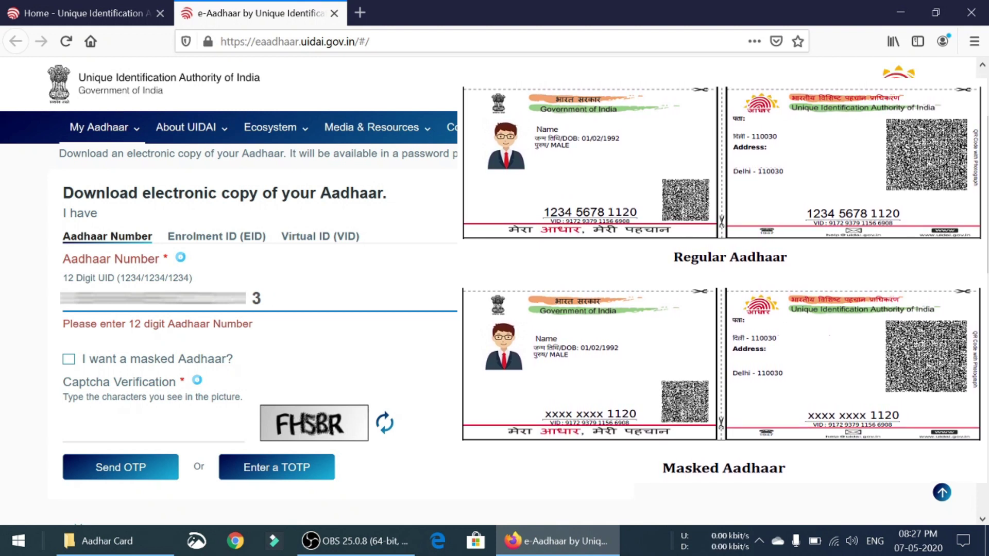
# Step: Tick 'I want a masked Aadhaar?' to request a masked copy
pyautogui.click(69, 360)
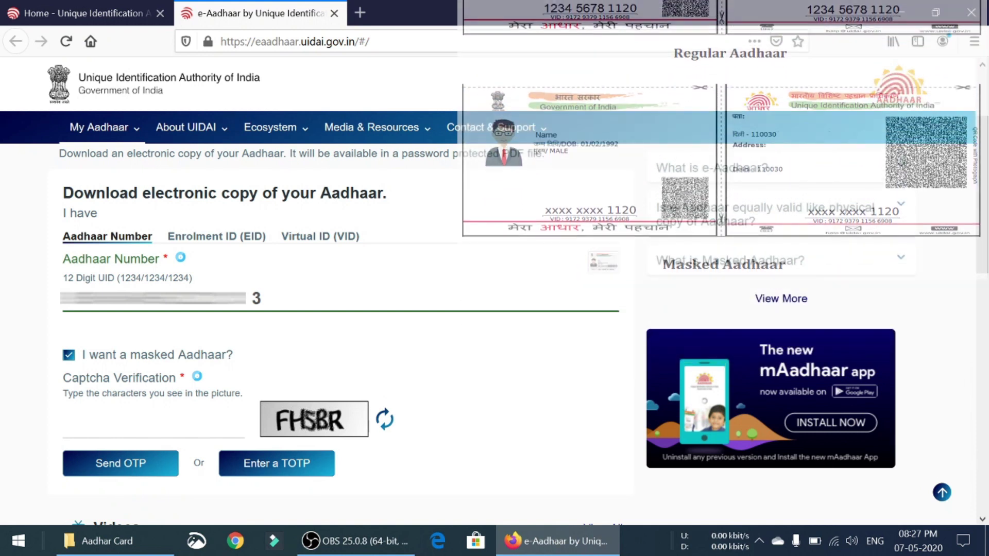
# Step: Enter the captcha in capital letters and request the OTP with Send OTP
pyautogui.click(124, 426)
pyautogui.write('fh')
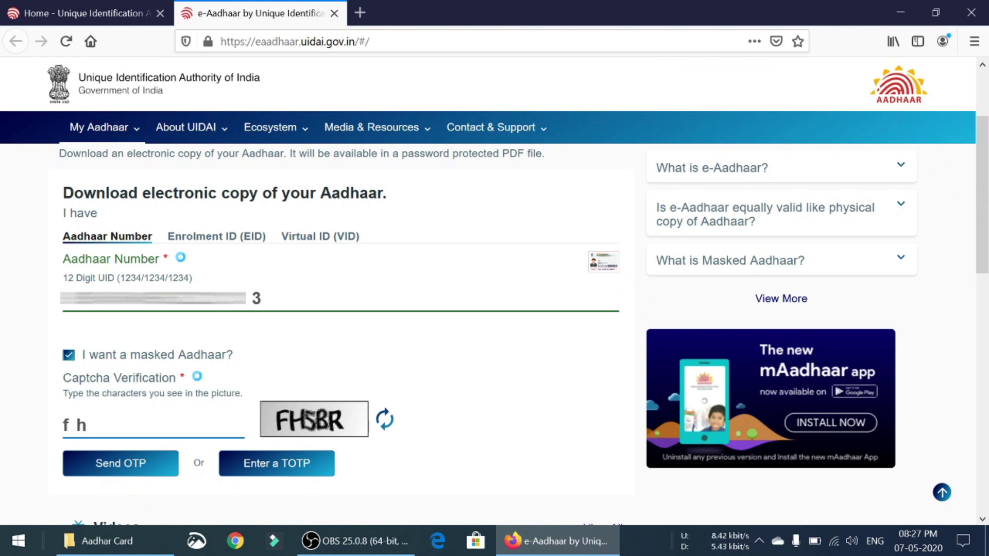
pyautogui.write('5b')
pyautogui.hotkey('shift', 'Left')
pyautogui.hotkey('shift', 'Left')
pyautogui.hotkey('shift', 'Left')
pyautogui.hotkey('shift', 'Left')
pyautogui.hotkey('shift', 'Left')
pyautogui.press('capslock')
pyautogui.write('FH')
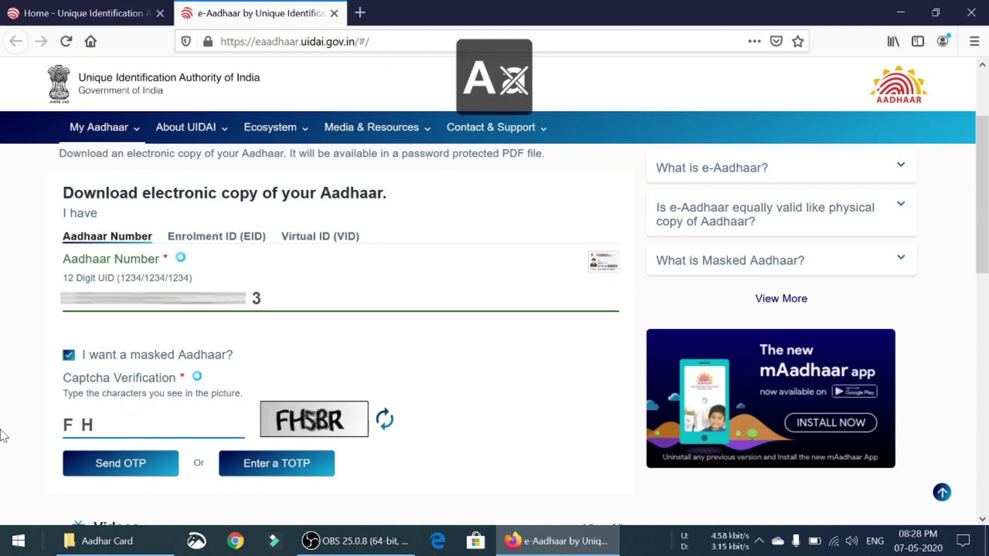
pyautogui.write('5')
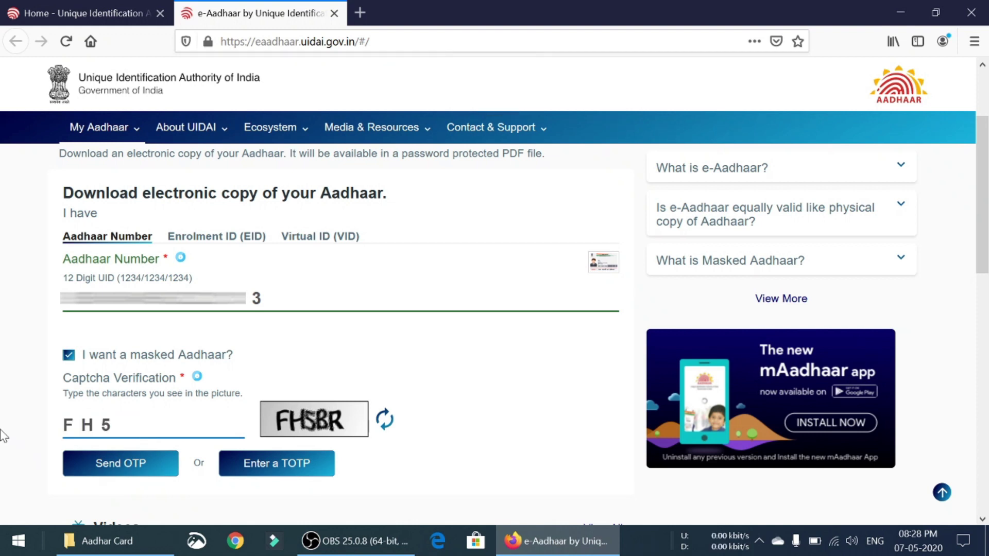
pyautogui.write('BR')
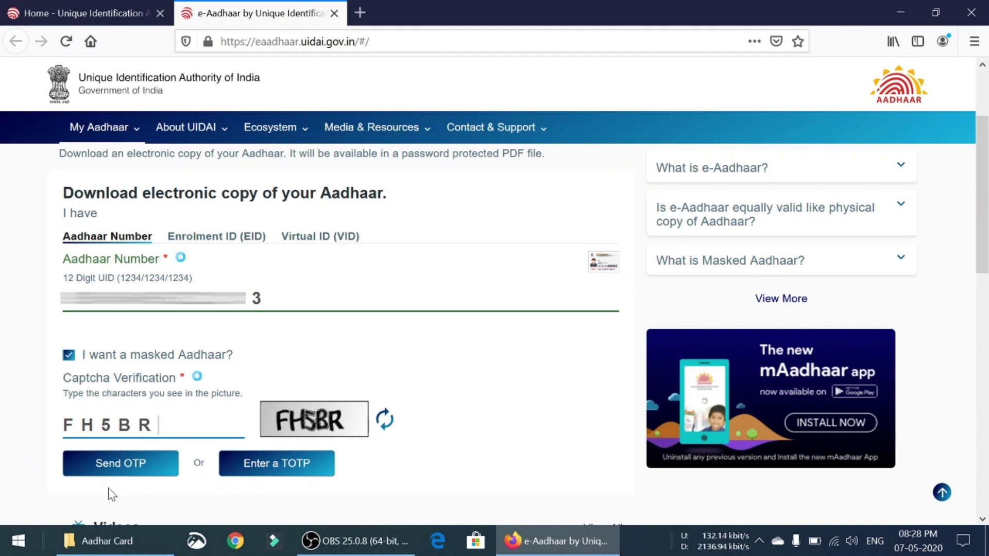
pyautogui.click(123, 466)
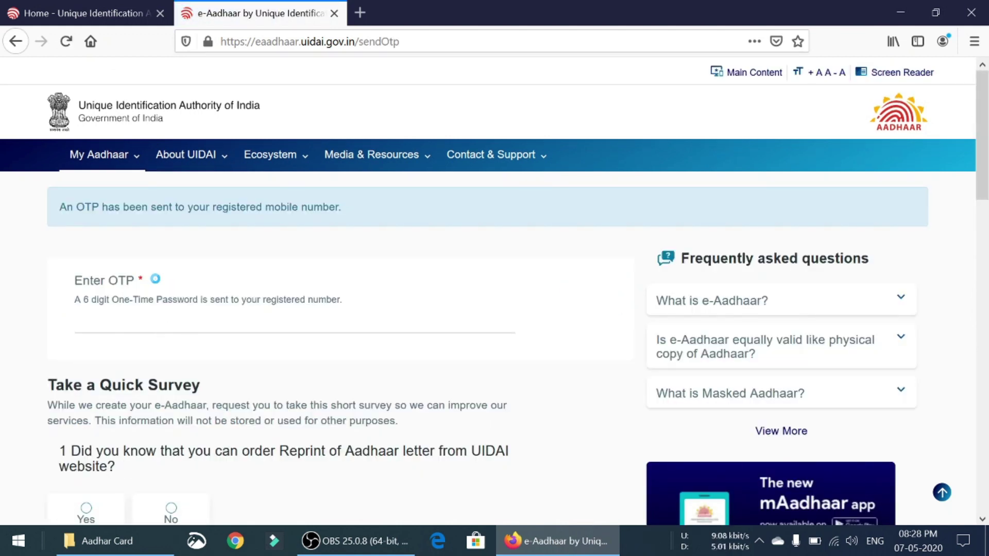
# Step: Enter the six-digit OTP received on the mobile and scroll down to the survey
pyautogui.click(155, 332)
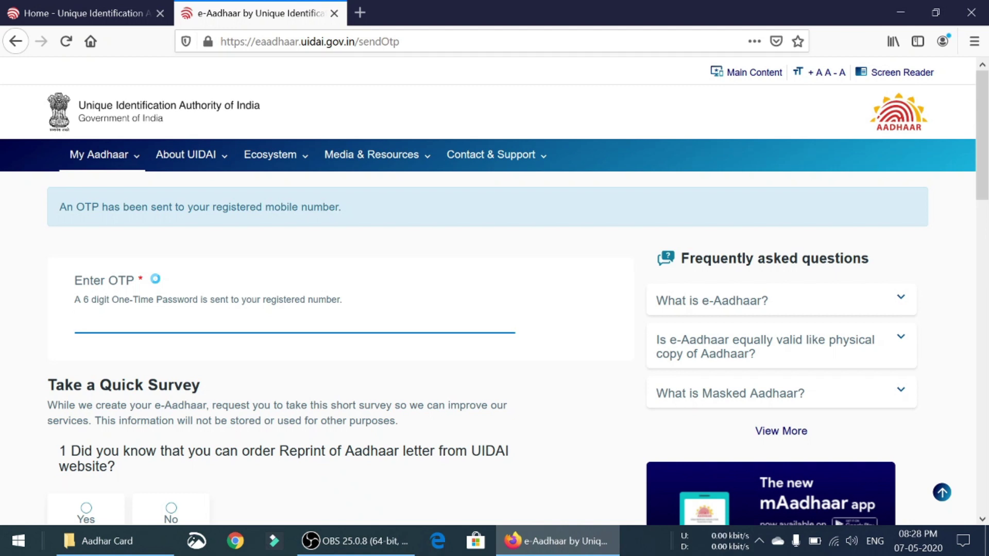
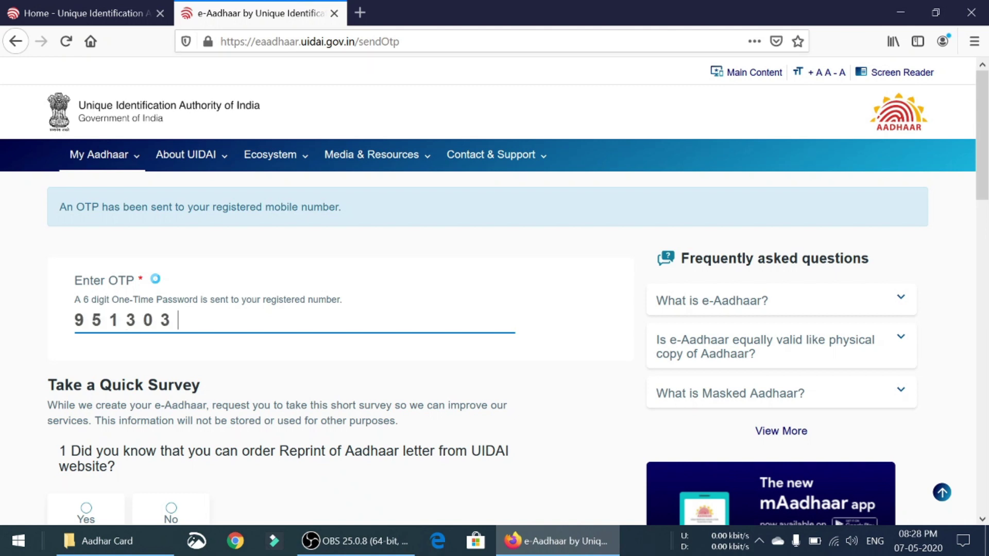
pyautogui.scroll(-3, 986, 224)
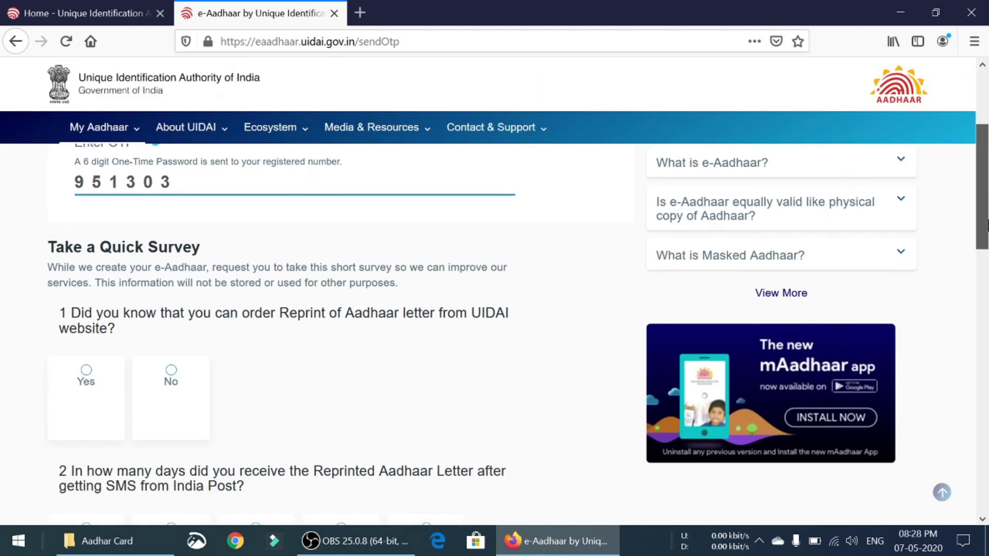
pyautogui.scroll(-2, 986, 224)
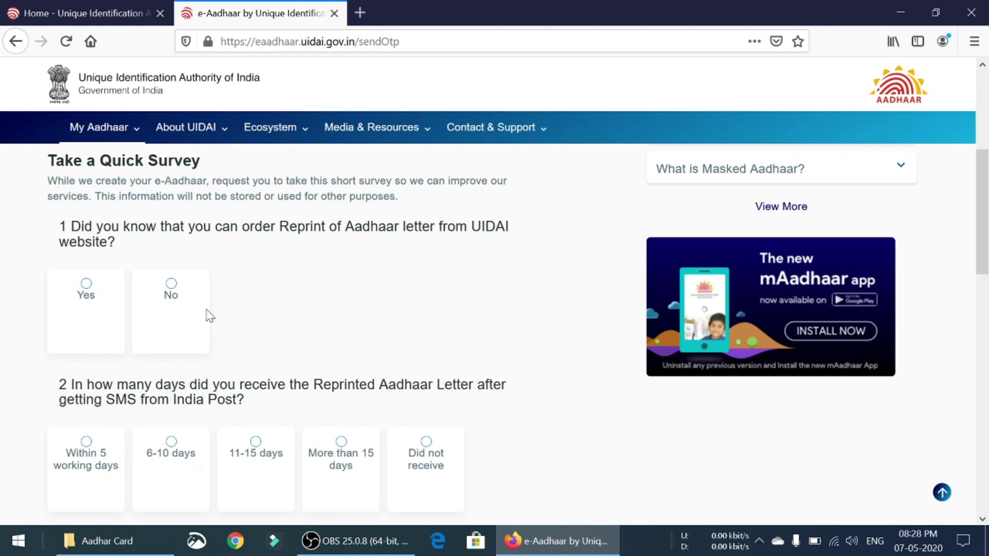
pyautogui.moveTo(985, 242); pyautogui.dragTo(985, 317)
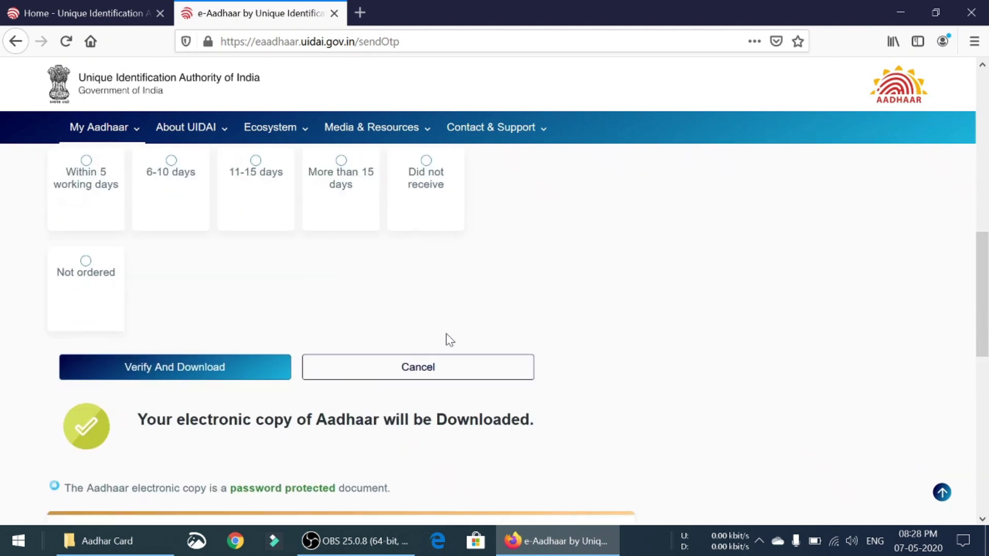
# Step: Choose Verify And Download, then answer Yes to the reprint survey question
pyautogui.click(230, 371)
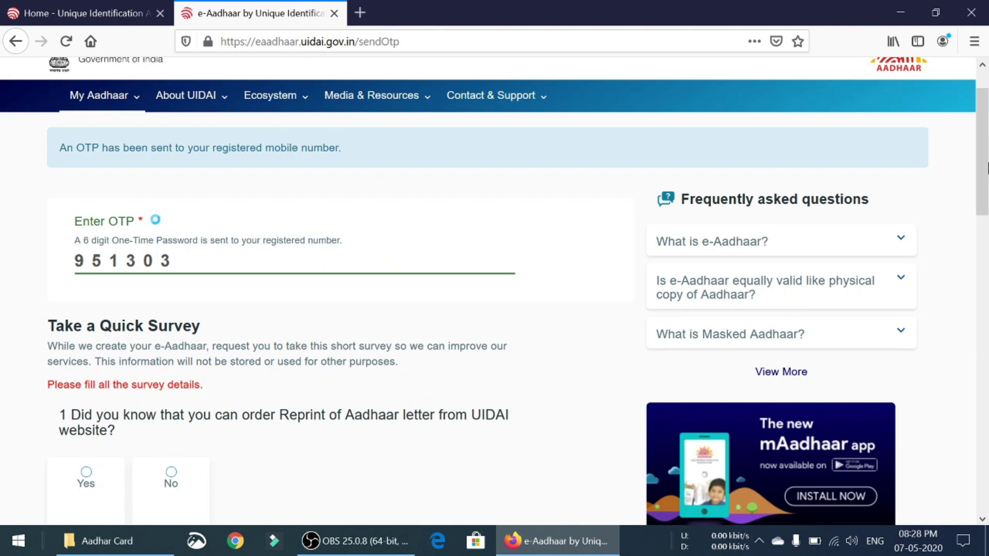
pyautogui.moveTo(984, 165); pyautogui.dragTo(986, 217)
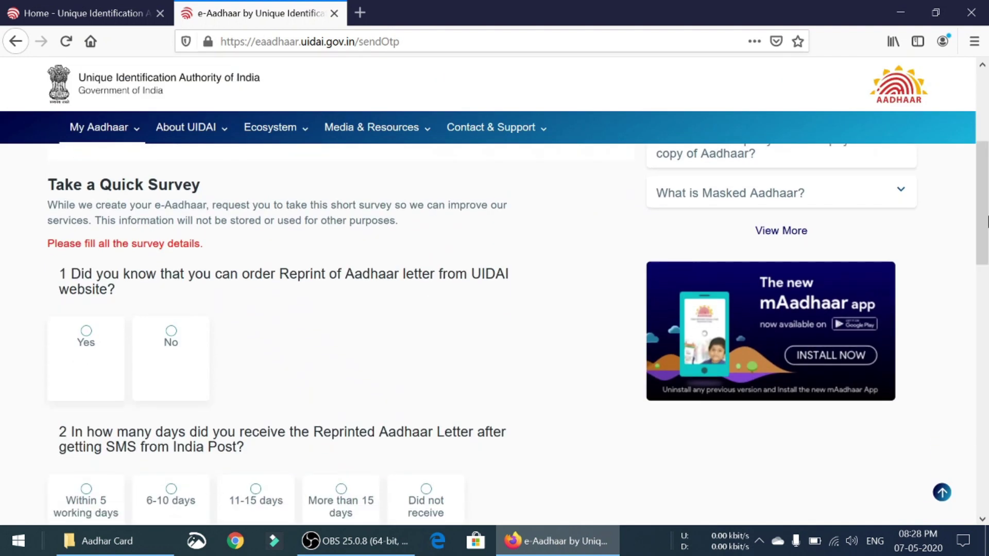
pyautogui.click(85, 334)
# Step: Answer Not ordered for the delivery-time question and scroll to the PDF password hint
pyautogui.moveTo(983, 261); pyautogui.dragTo(985, 301)
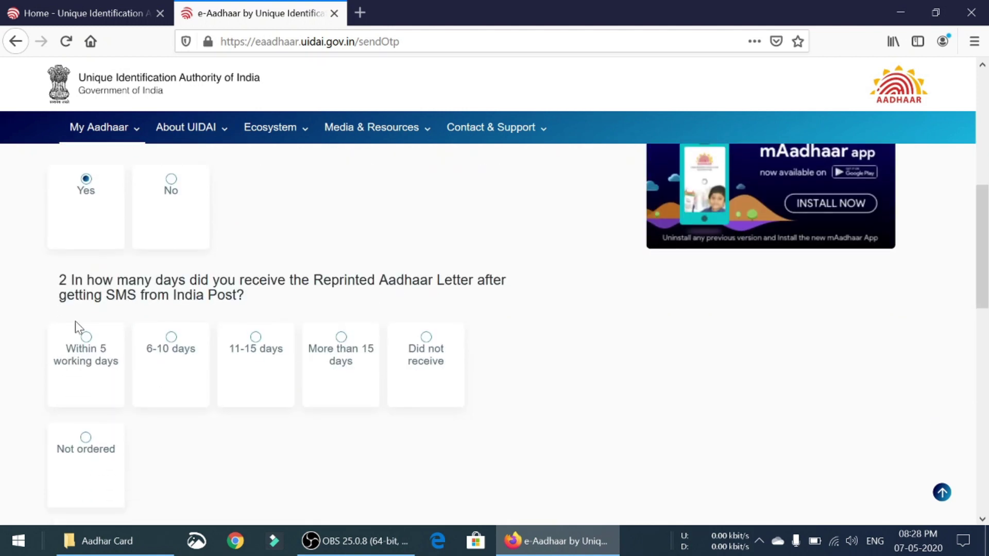
pyautogui.click(171, 338)
pyautogui.moveTo(981, 297); pyautogui.dragTo(987, 363)
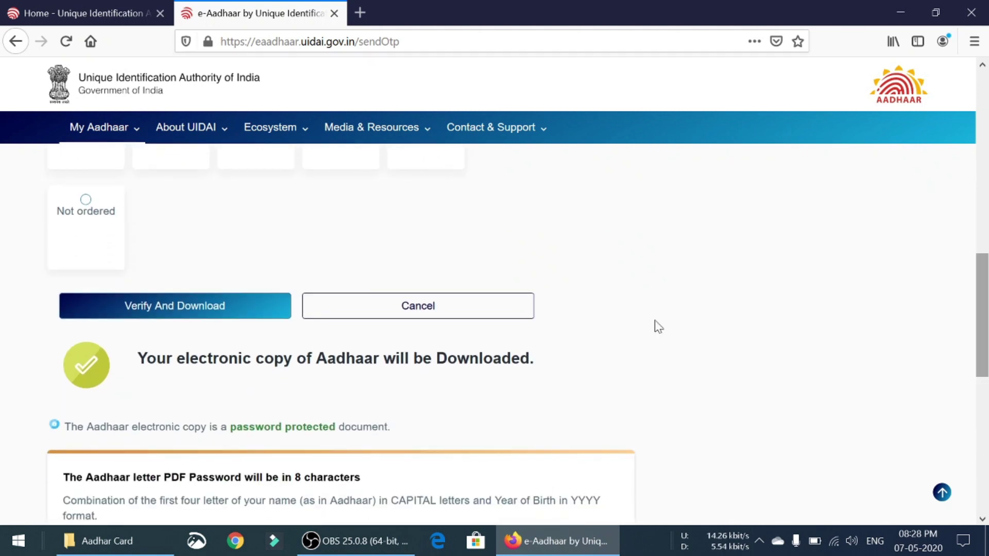
pyautogui.click(86, 205)
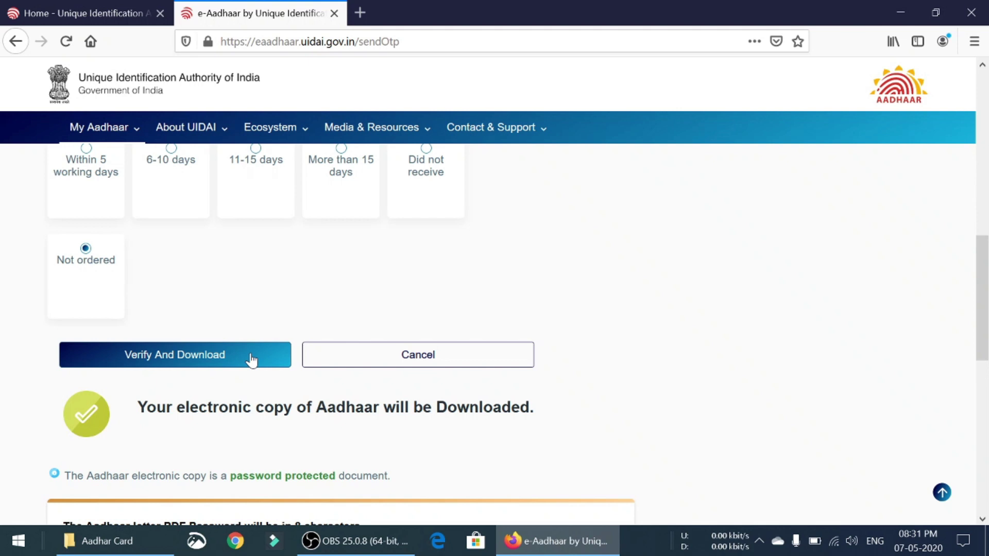
pyautogui.scroll(-5, 984, 266)
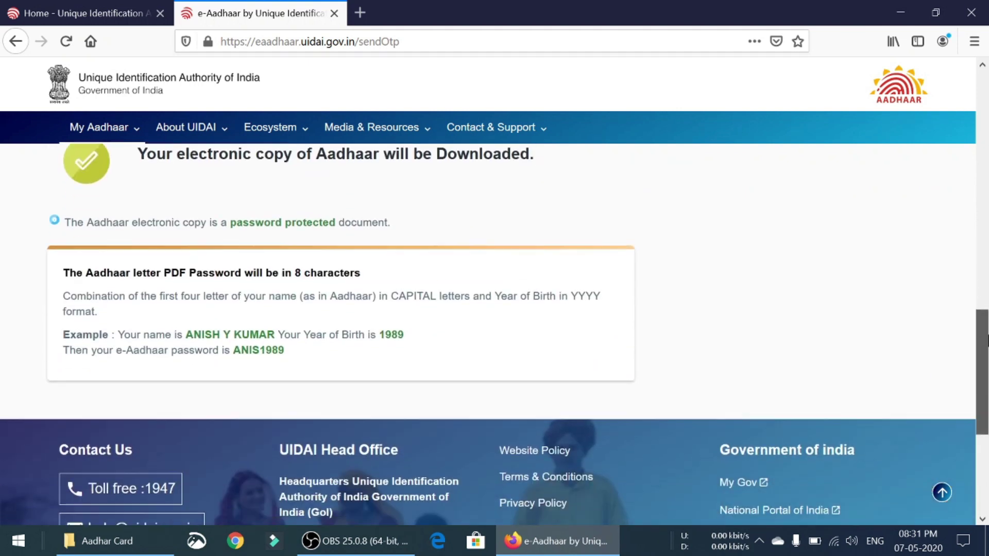